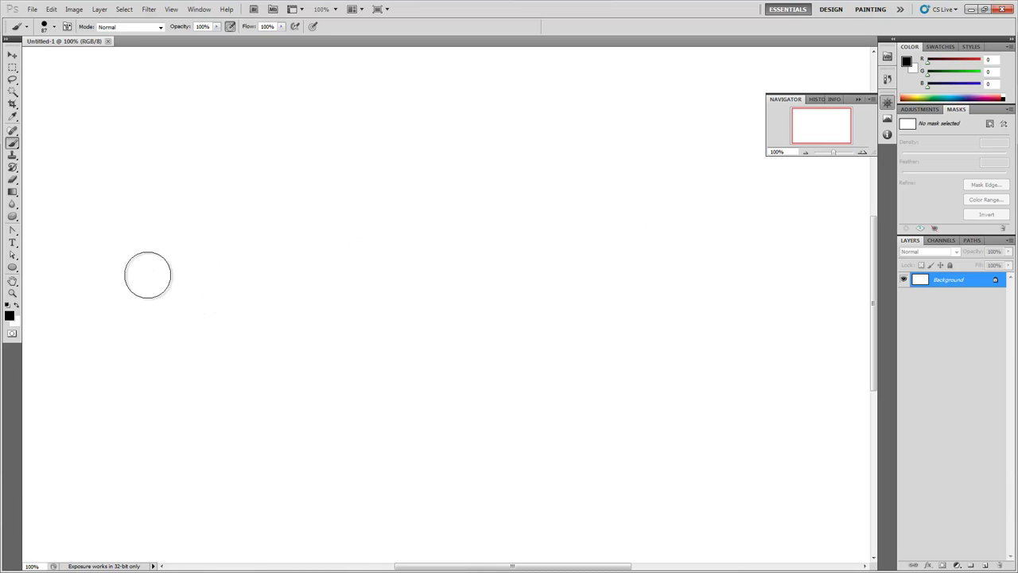
- Try short black test strokes with round brush presets, including a soft-edged one, undoing each stroke
right_click(163, 210)
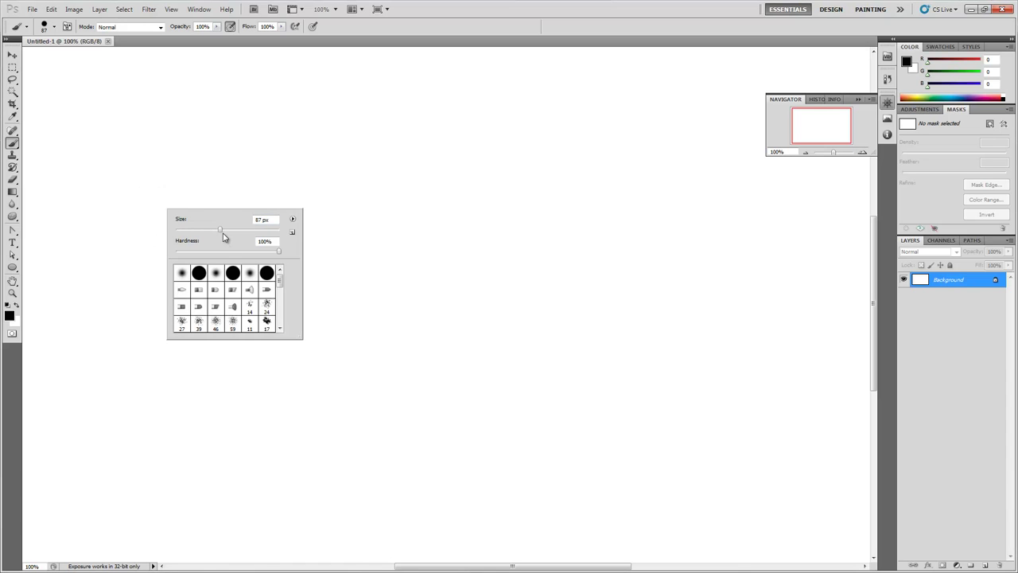
click(233, 272)
drag(141, 200, 286, 216)
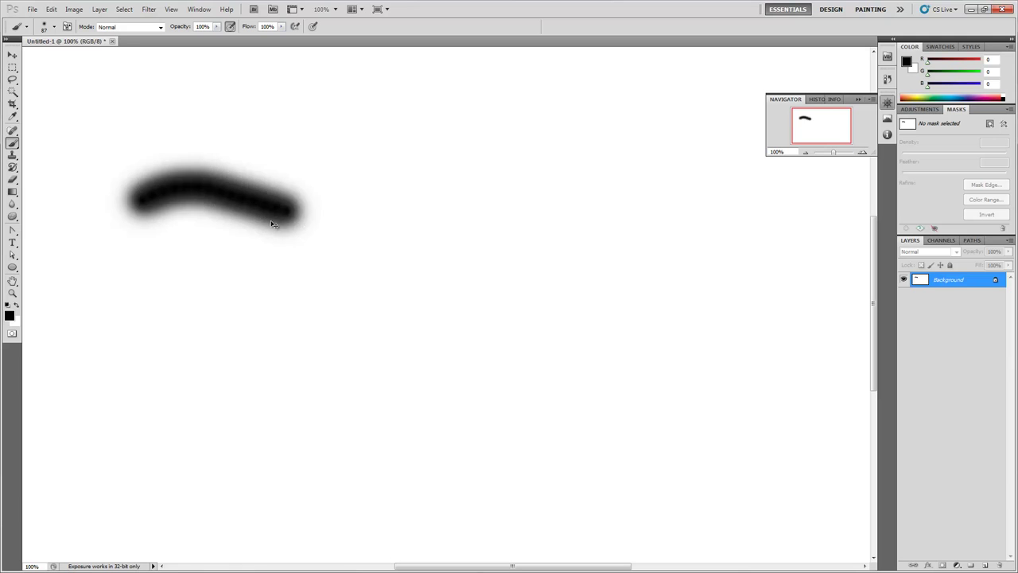
key(ctrl+z)
right_click(250, 222)
drag(152, 191, 273, 175)
key(ctrl+z)
- Paint a thick, wavy black band across the full canvas width with the hard round 87 px brush
click(141, 201)
mouse_move(157, 196)
mouse_down()
mouse_move(209, 180)
mouse_move(284, 183)
mouse_move(430, 237)
mouse_move(533, 236)
mouse_move(637, 205)
mouse_move(743, 196)
mouse_move(832, 207)
mouse_move(613, 236)
mouse_move(527, 264)
mouse_move(414, 259)
mouse_move(291, 227)
mouse_move(105, 218)
mouse_move(158, 196)
mouse_move(275, 194)
mouse_move(470, 228)
mouse_move(594, 218)
mouse_move(681, 197)
mouse_move(800, 196)
mouse_move(832, 214)
mouse_move(507, 265)
mouse_up()
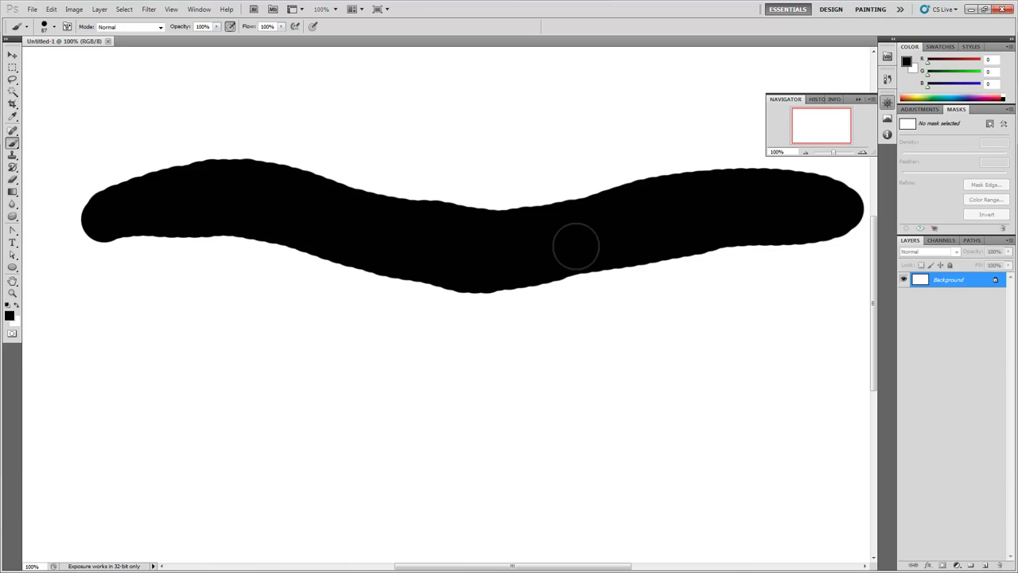
mouse_move(793, 217)
mouse_down()
mouse_move(461, 275)
mouse_move(144, 216)
mouse_move(106, 218)
mouse_up()
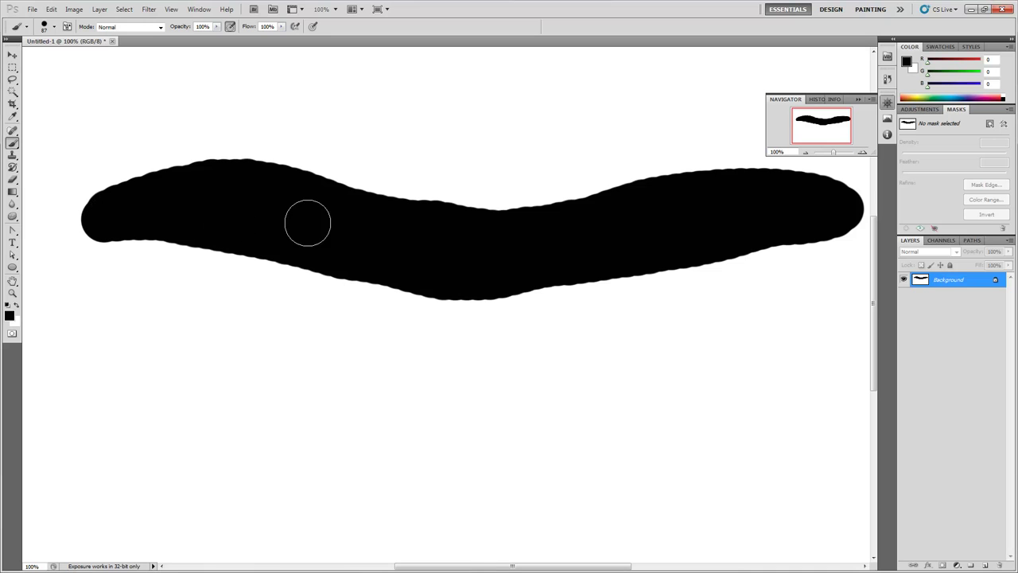
mouse_move(759, 231)
mouse_down()
mouse_move(825, 236)
mouse_move(841, 217)
mouse_up()
mouse_move(150, 198)
mouse_down()
mouse_move(111, 211)
mouse_move(29, 215)
mouse_move(8, 205)
mouse_move(102, 199)
mouse_move(141, 179)
mouse_move(87, 188)
mouse_up()
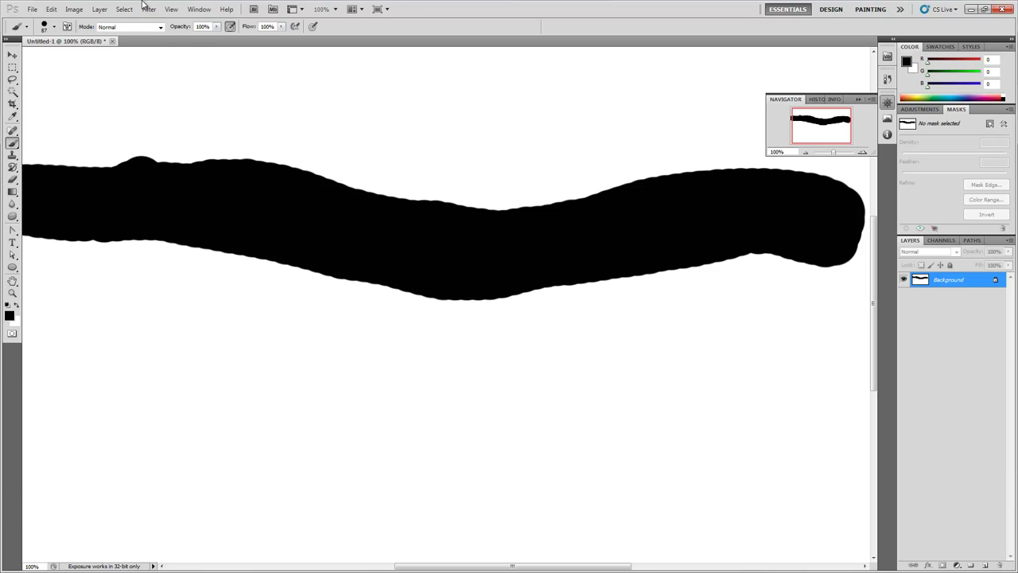
drag(845, 207, 857, 259)
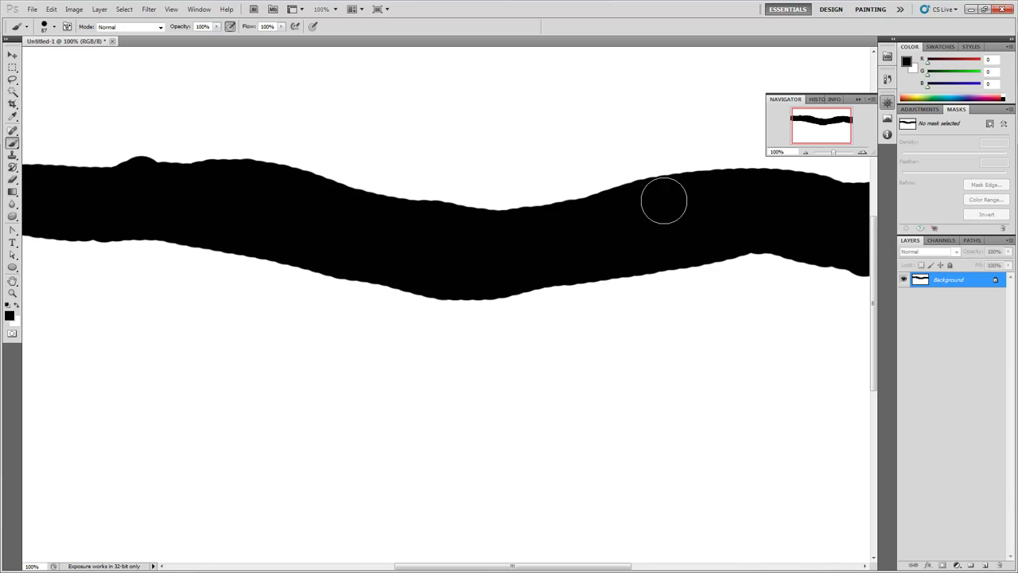
- Smooth the painted band with the Median noise filter at a radius of 100 pixels
click(148, 11)
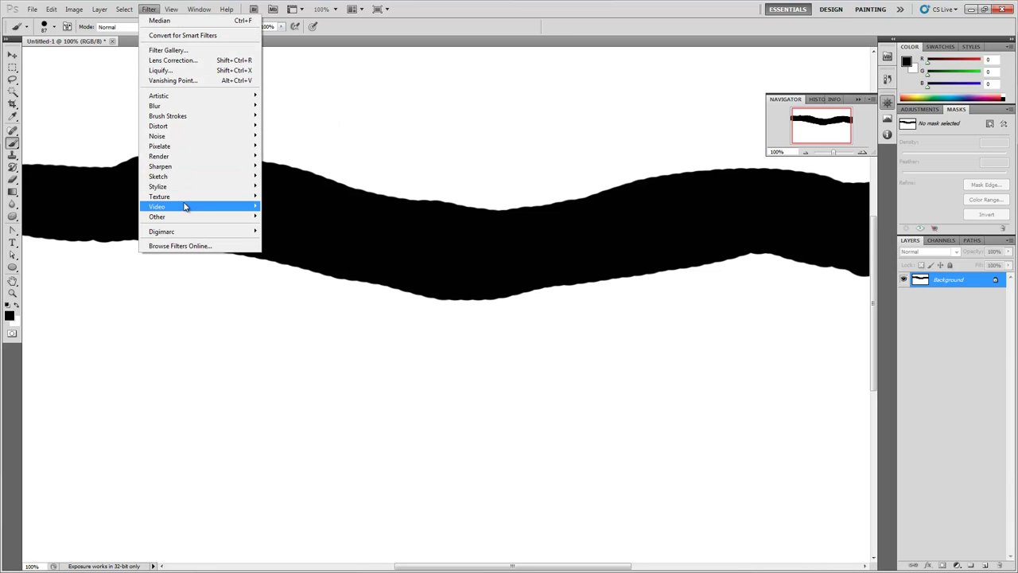
mouse_move(176, 137)
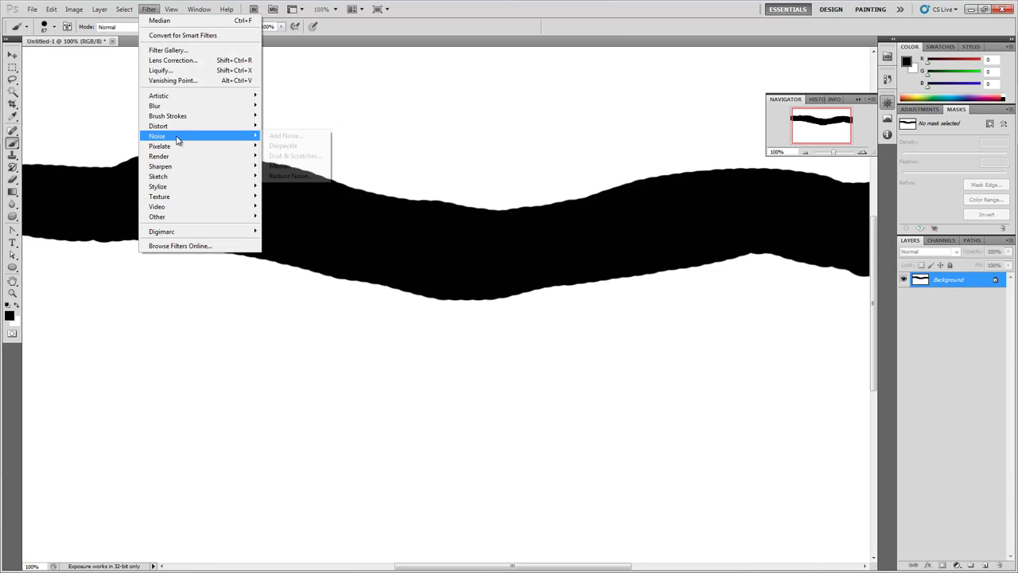
click(280, 169)
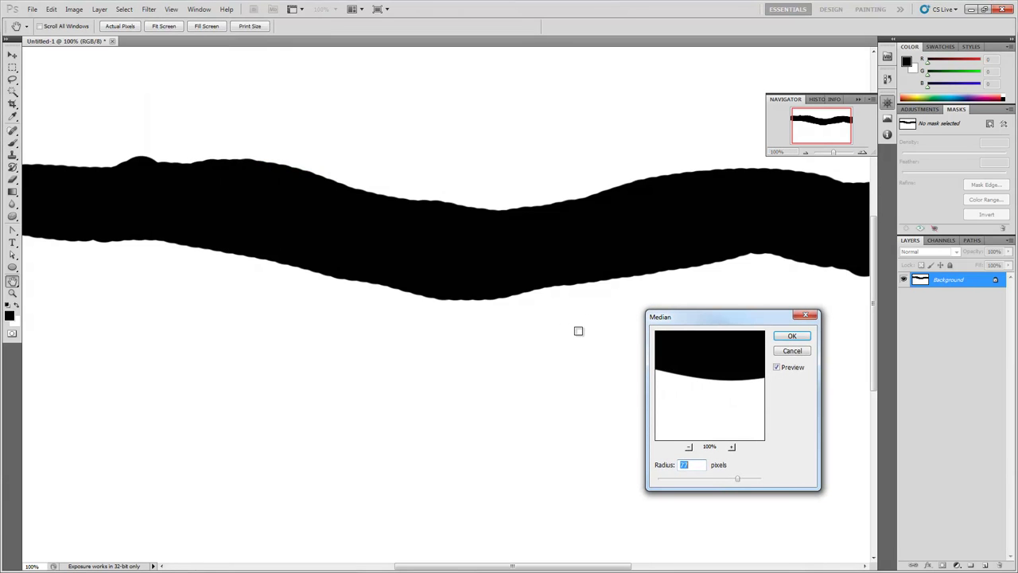
mouse_move(716, 483)
mouse_down()
mouse_move(687, 479)
mouse_move(784, 482)
mouse_up()
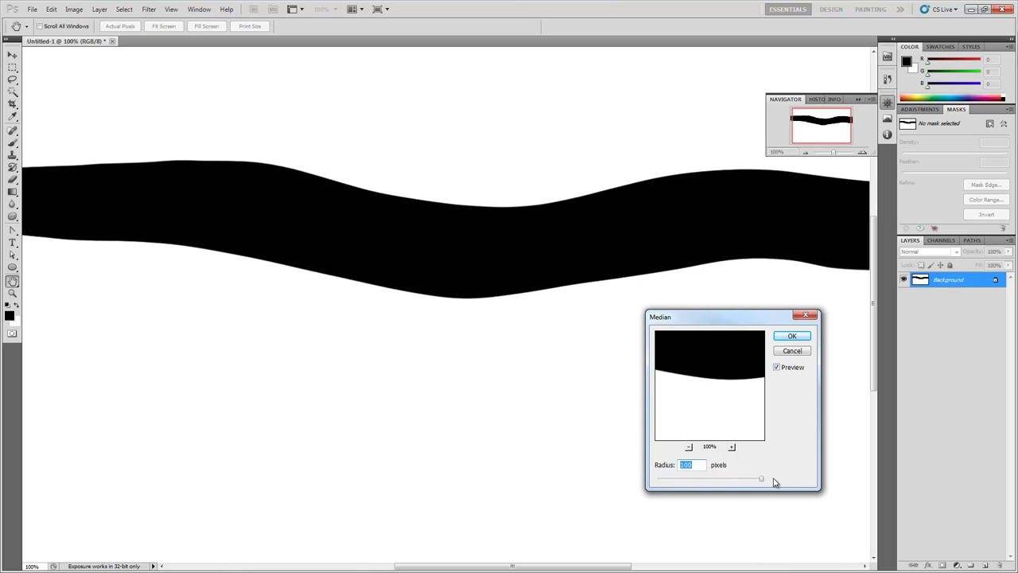
click(792, 336)
- Apply the Median filter to the band a second time, keeping the 100-pixel radius
key(b)
click(149, 9)
mouse_move(200, 141)
click(290, 167)
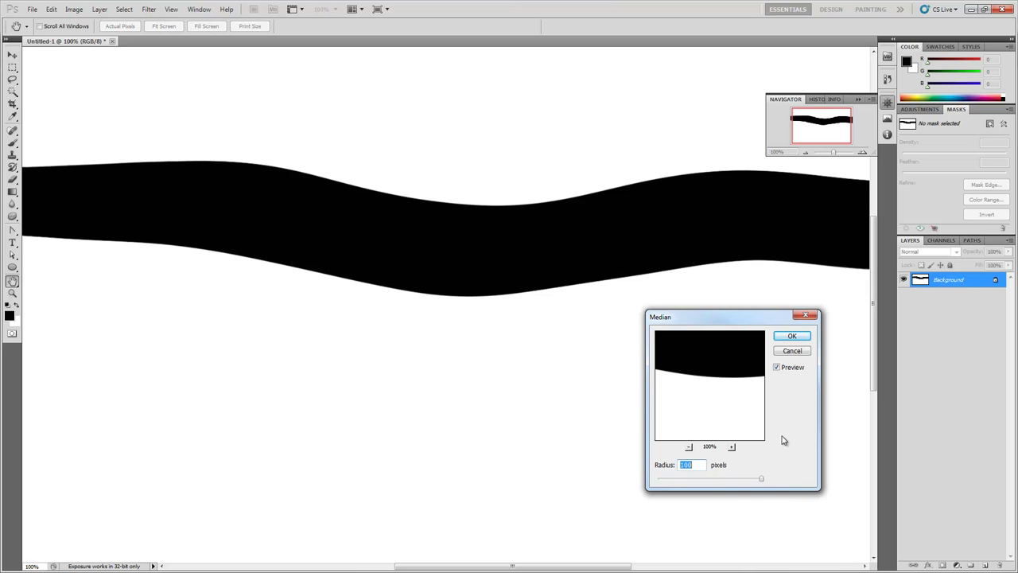
click(792, 337)
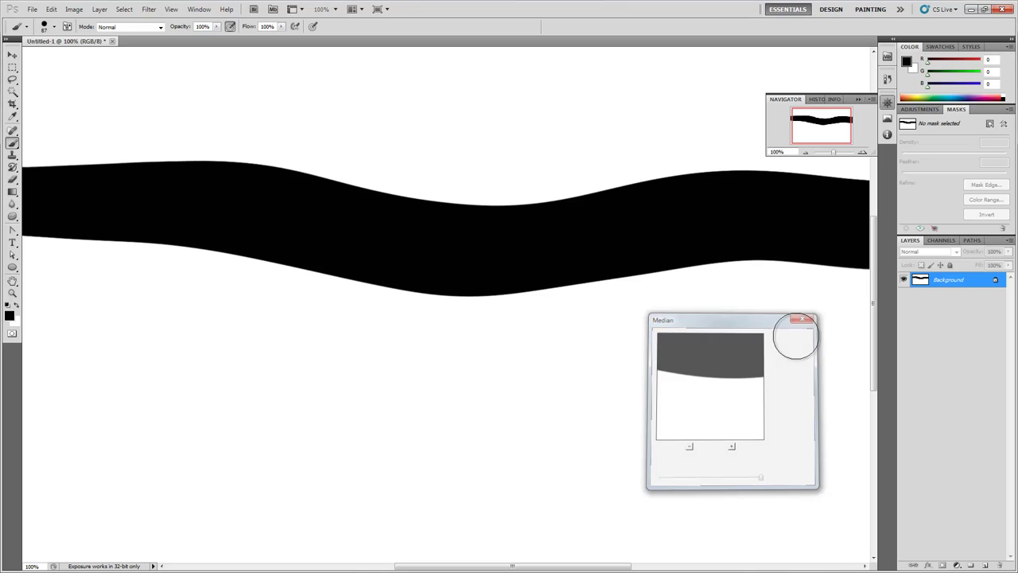
- Examine the smoothness of the band's lower edge up close
key(z)
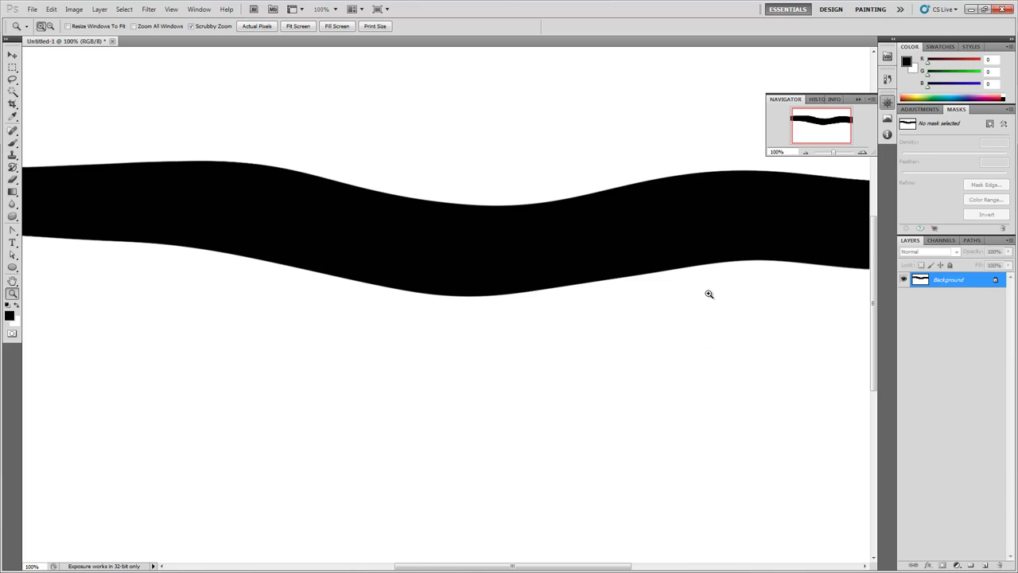
click(709, 293)
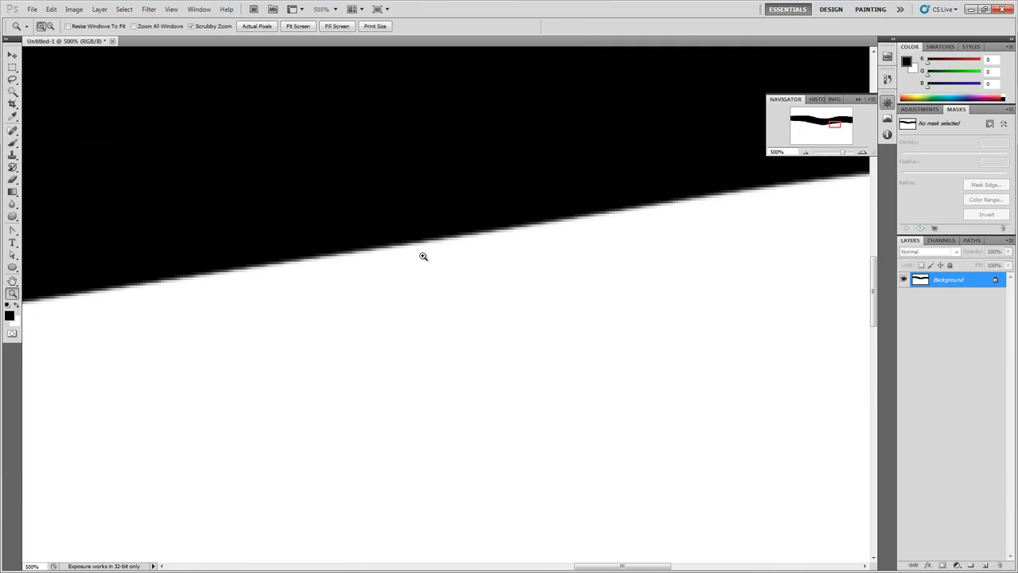
alt+click(546, 231)
alt+click(539, 231)
alt+click(536, 231)
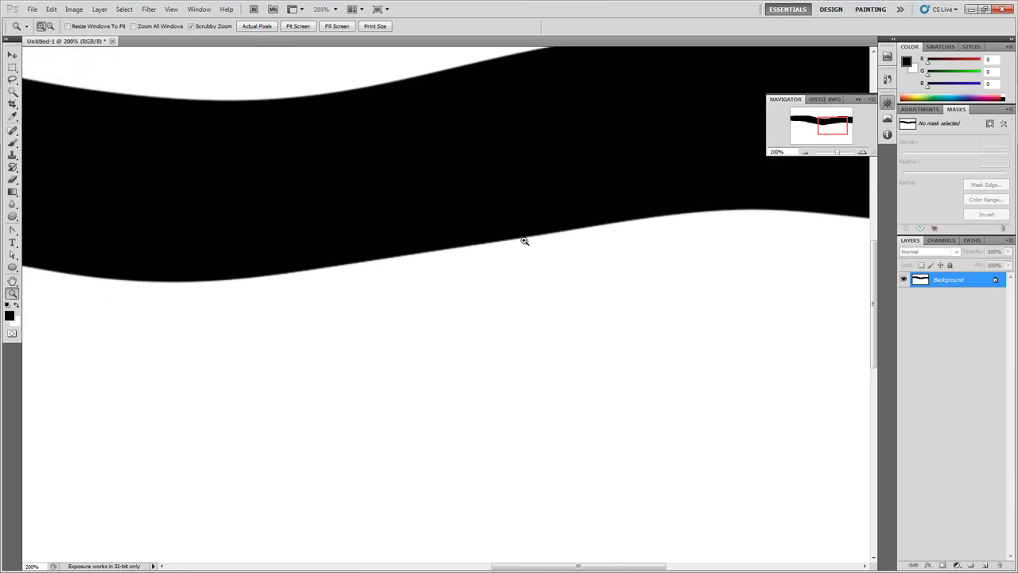
click(523, 235)
alt+click(523, 239)
click(519, 240)
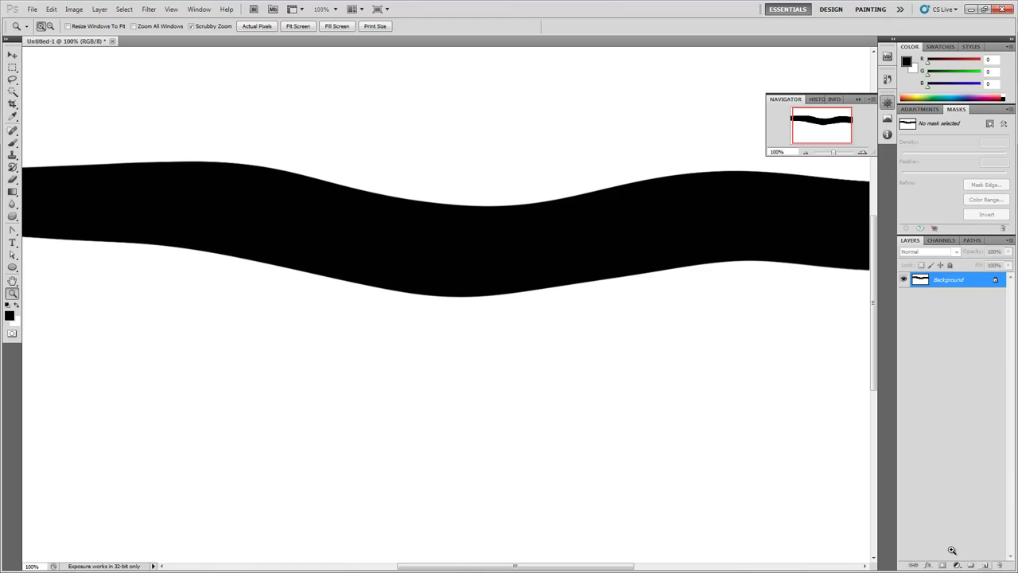
- Create a selection along the band's outline with Quick Mask, and add a new layer with a mask that hides the selection
click(12, 335)
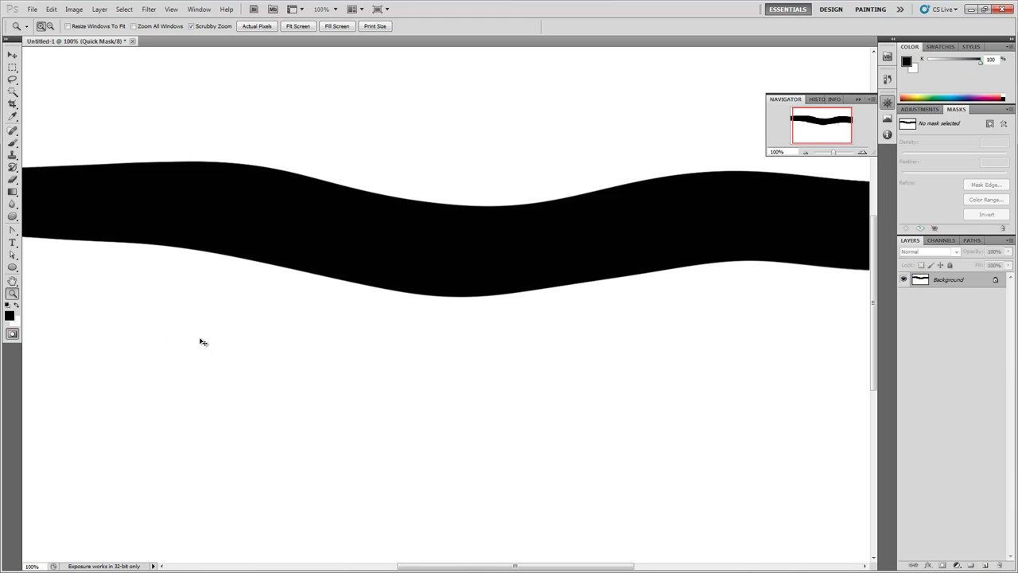
click(12, 335)
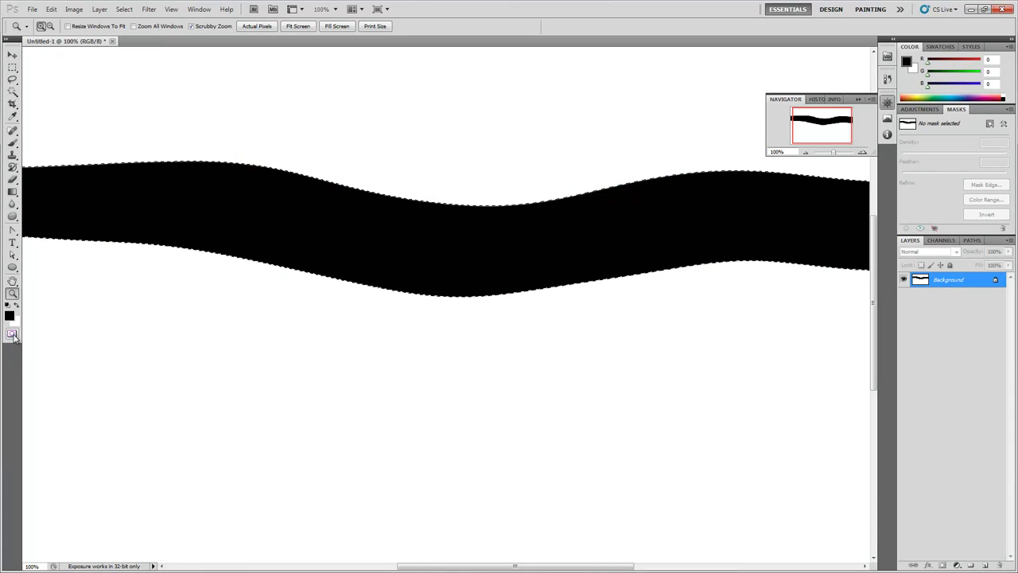
click(987, 565)
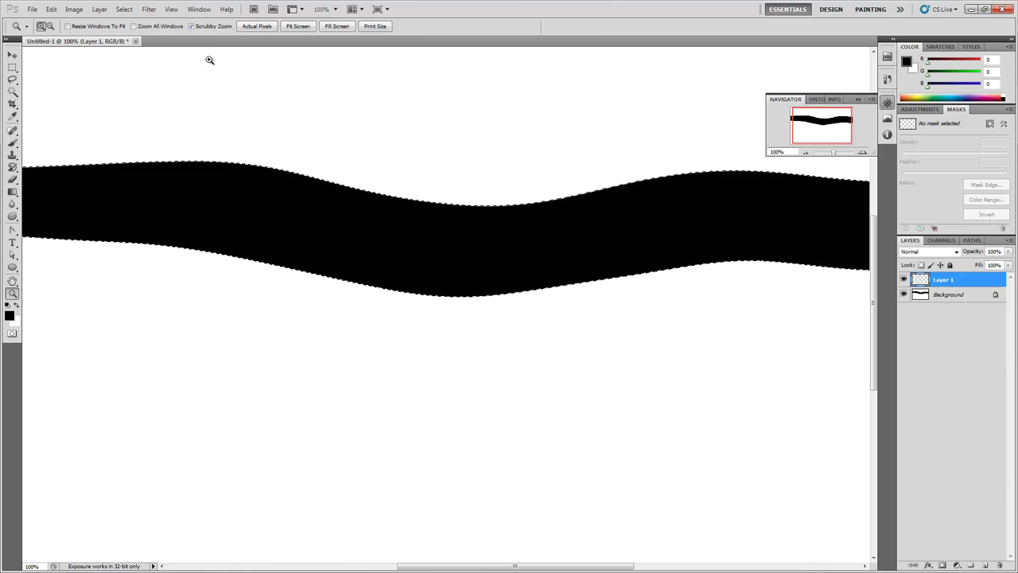
click(99, 8)
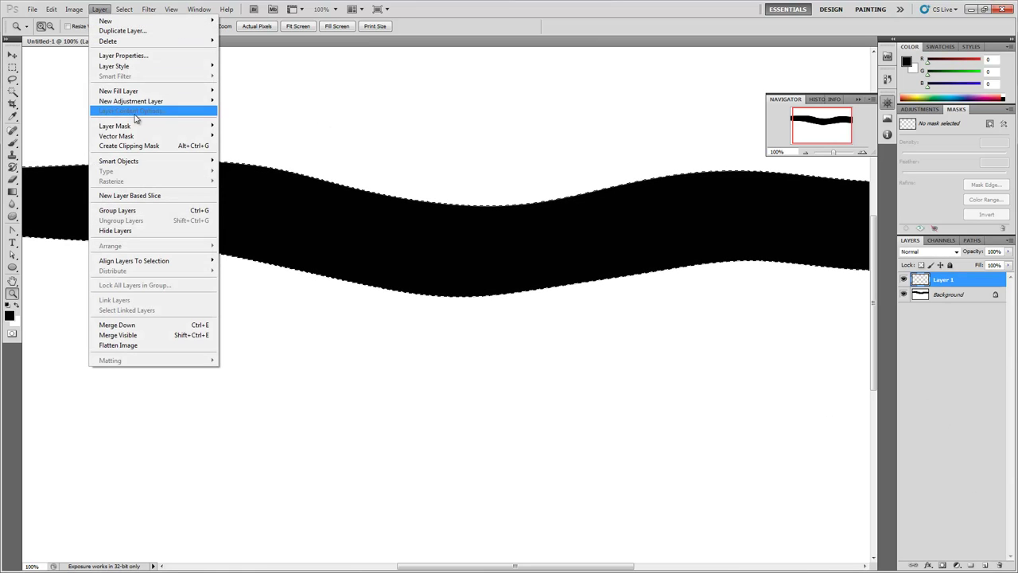
mouse_move(139, 125)
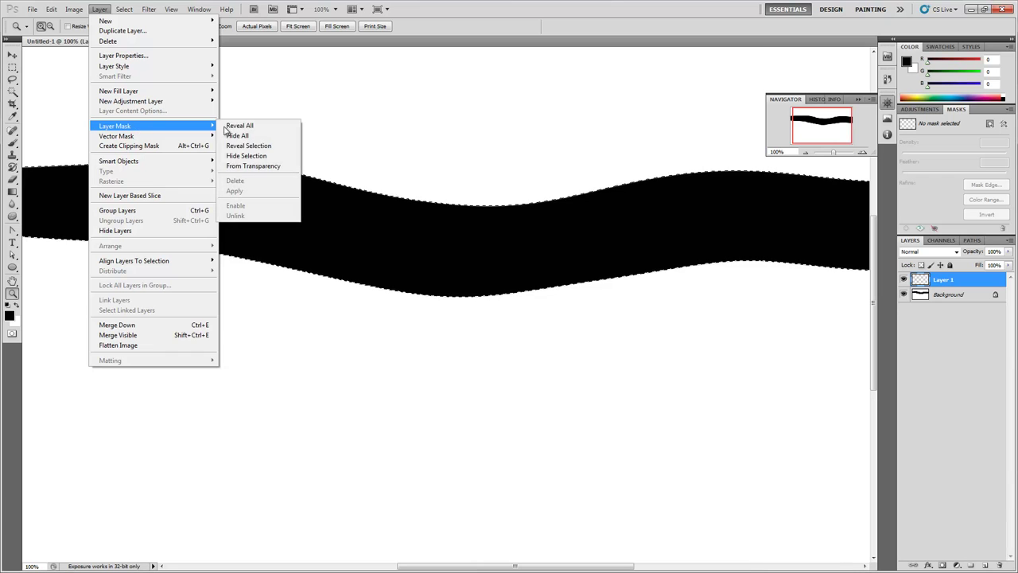
click(265, 158)
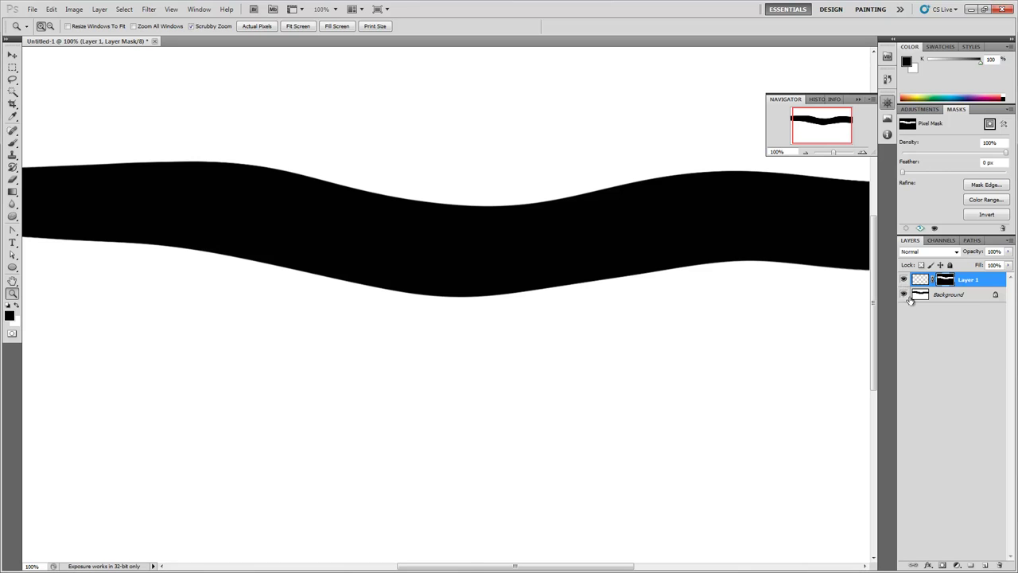
- Hide the Background layer and fill the masked Layer 1 with black
click(903, 295)
click(921, 279)
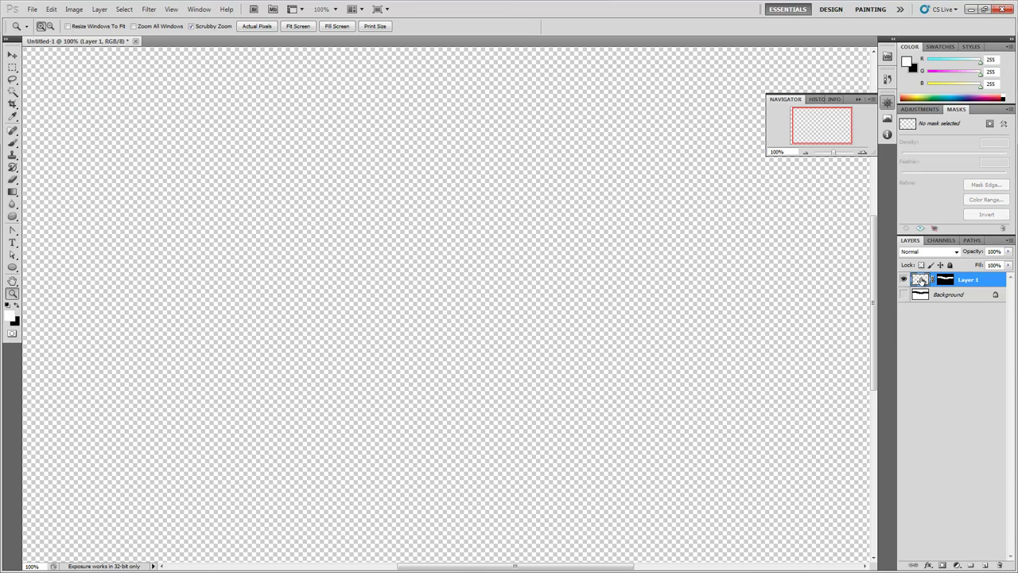
key(d)
key(alt+BackSpace)
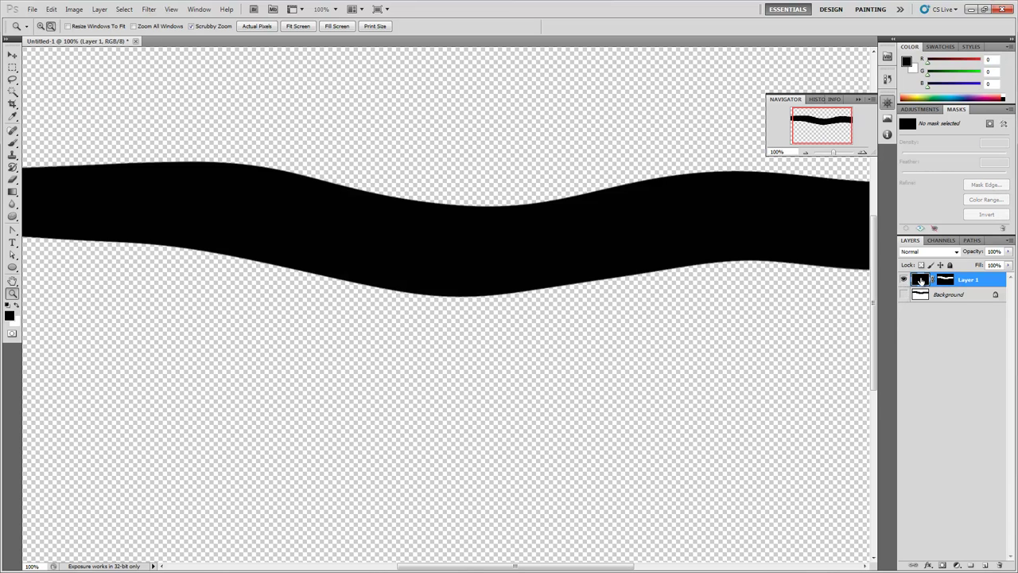
- Add a new layer between Layer 1 and the Background, and fill it with white
click(13, 68)
click(966, 297)
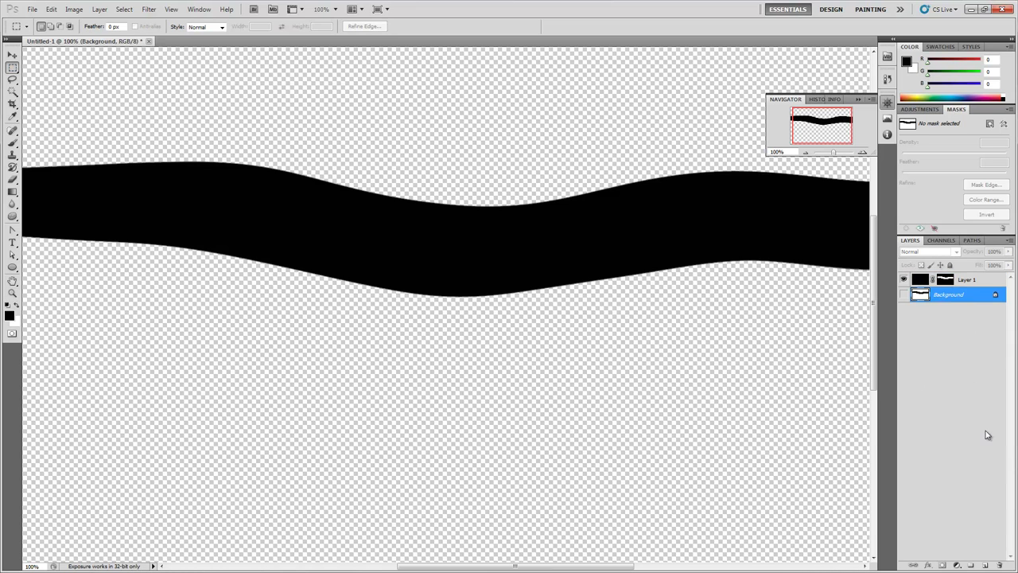
click(986, 565)
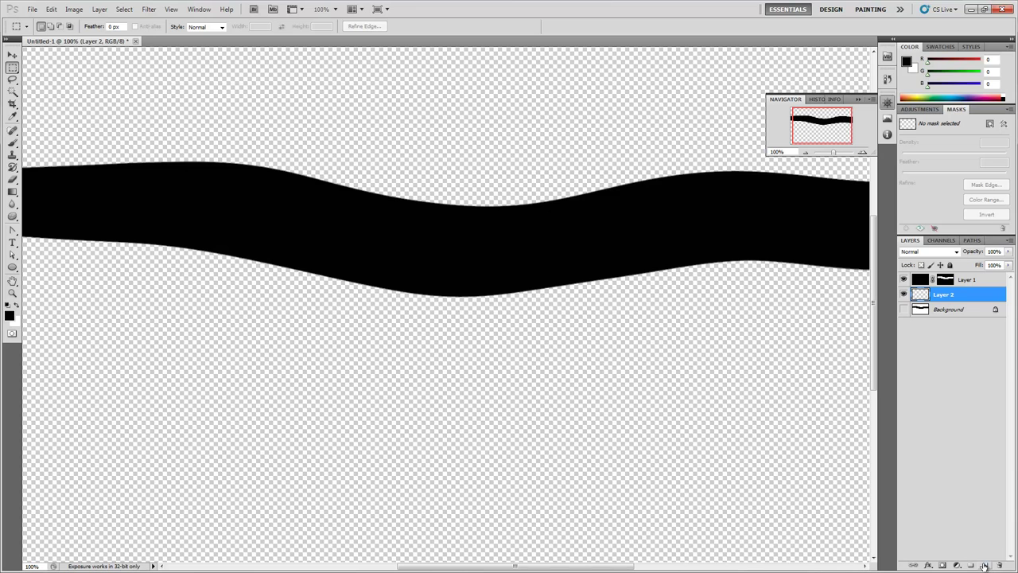
key(x)
key(alt+BackSpace)
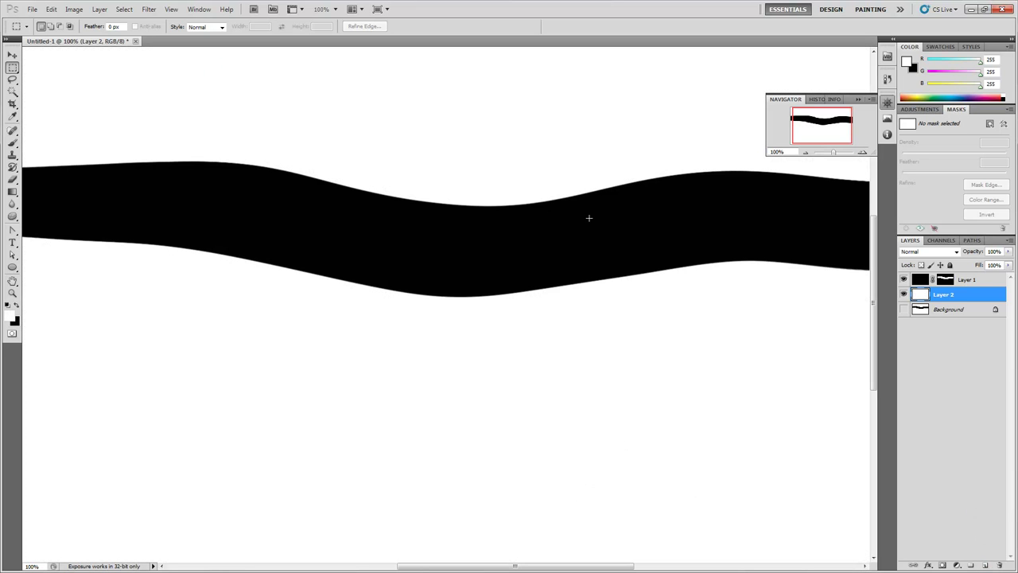
- Select Layer 1's mask and toggle the Masks panel off and back on
click(946, 280)
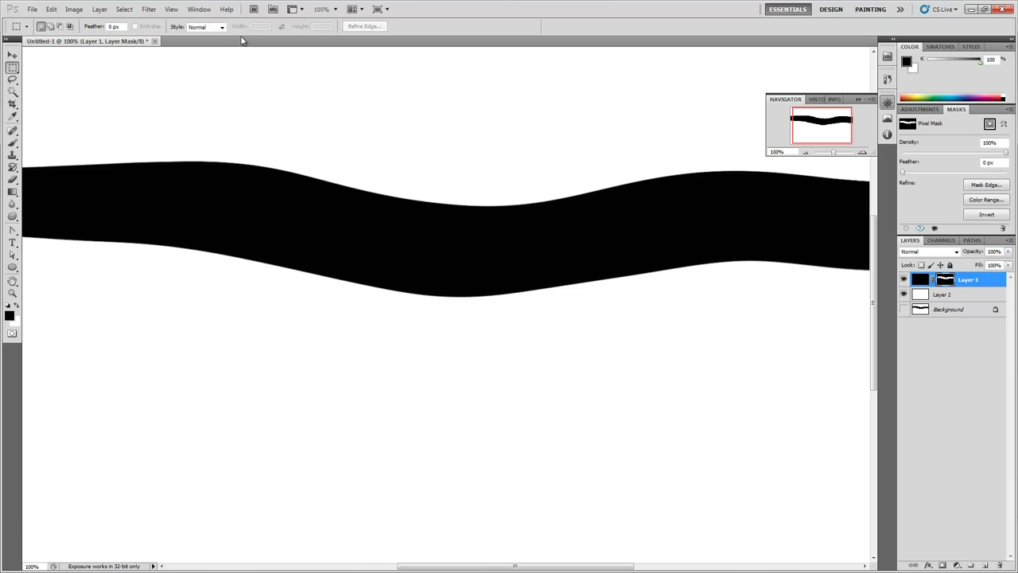
click(198, 9)
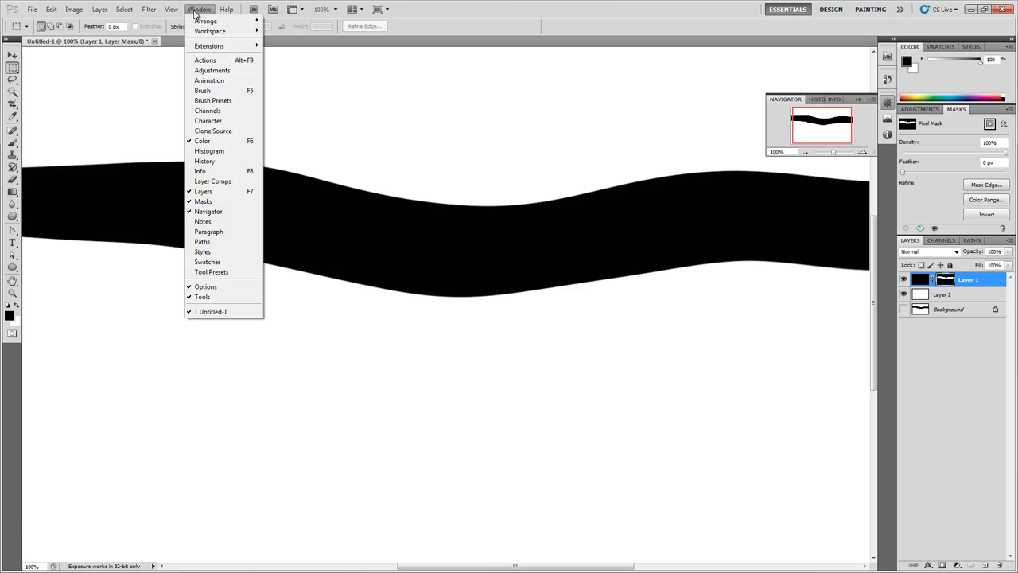
click(224, 203)
click(199, 9)
click(241, 201)
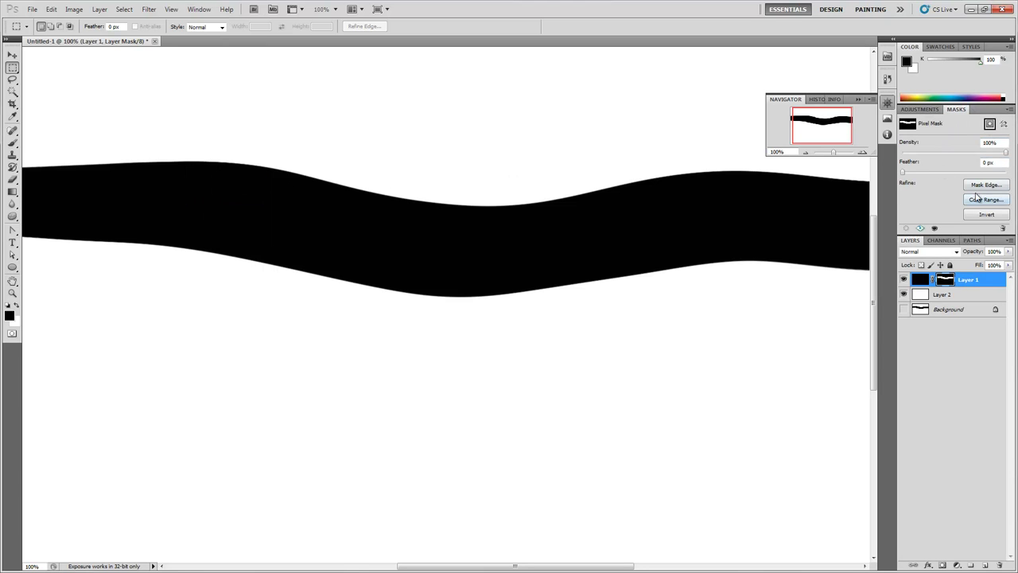
- Open Refine Mask for Layer 1's layer mask and place the dialog clear of the band's lower edge
click(921, 280)
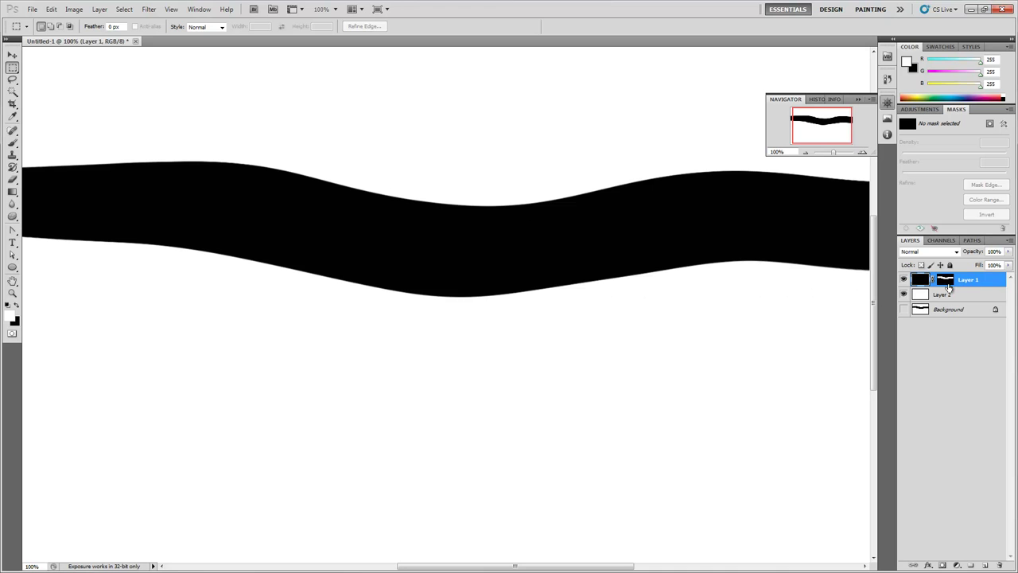
click(946, 282)
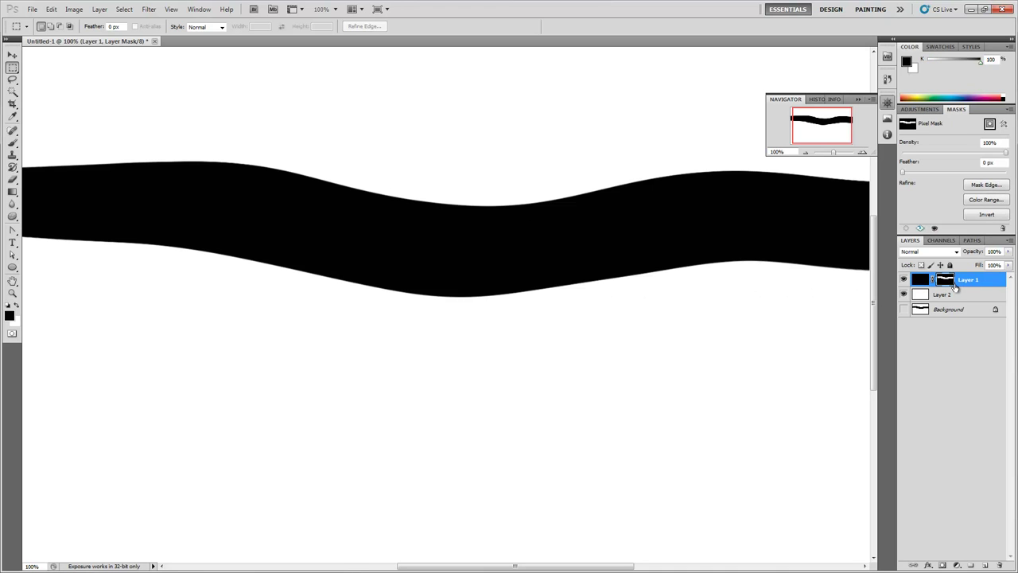
click(984, 185)
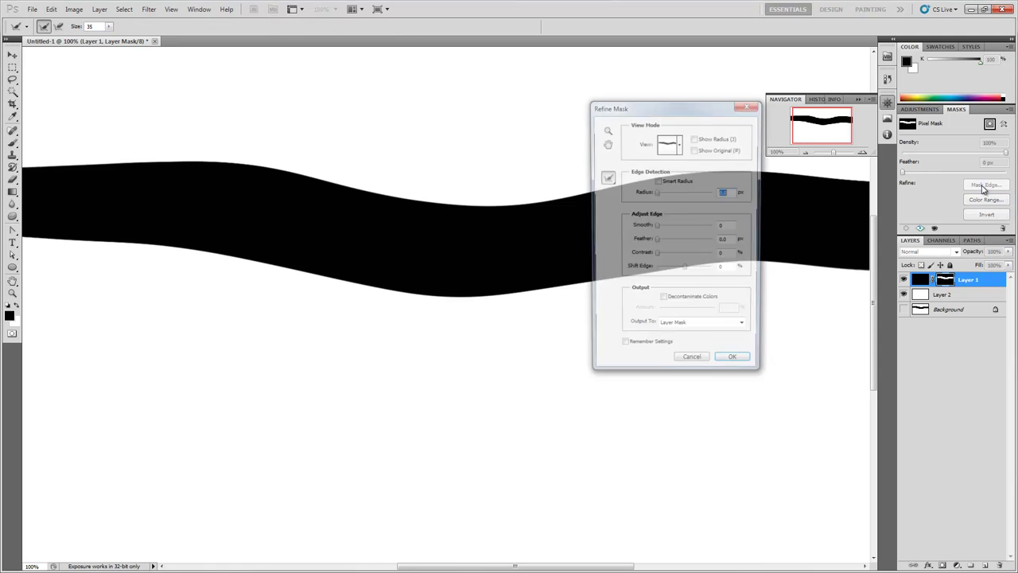
drag(705, 106, 771, 109)
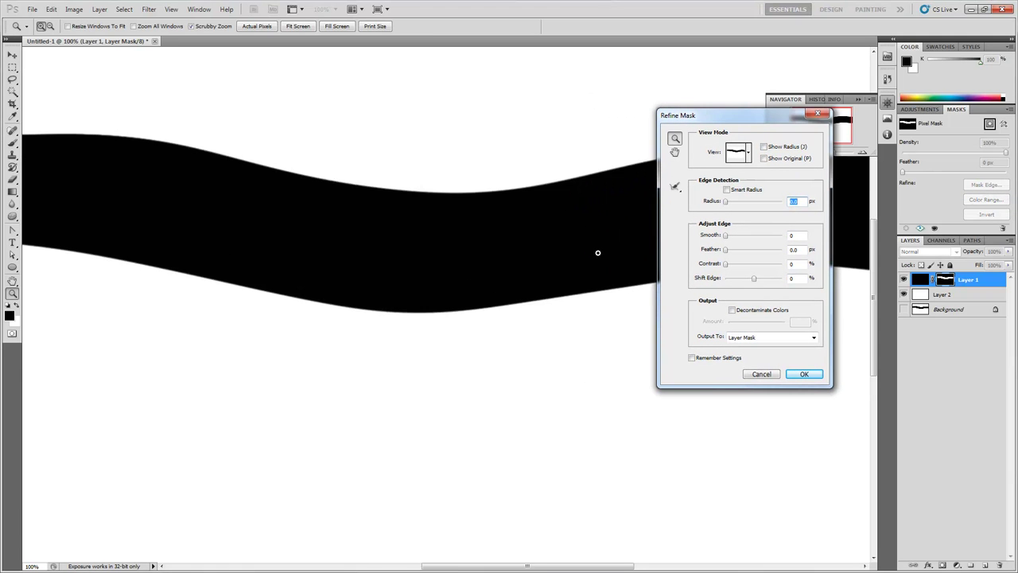
click(596, 250)
click(609, 271)
key(h)
drag(609, 284, 467, 231)
drag(726, 123, 754, 142)
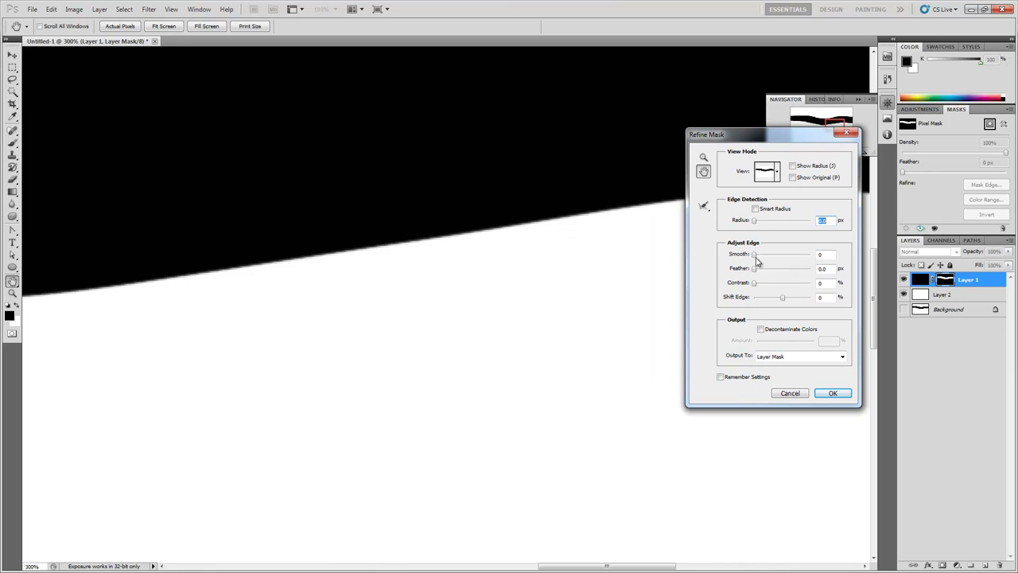
- Refine the mask with Smooth 84, Feather 8.2 px and a raised Contrast, and apply it to the layer mask
drag(761, 260, 786, 258)
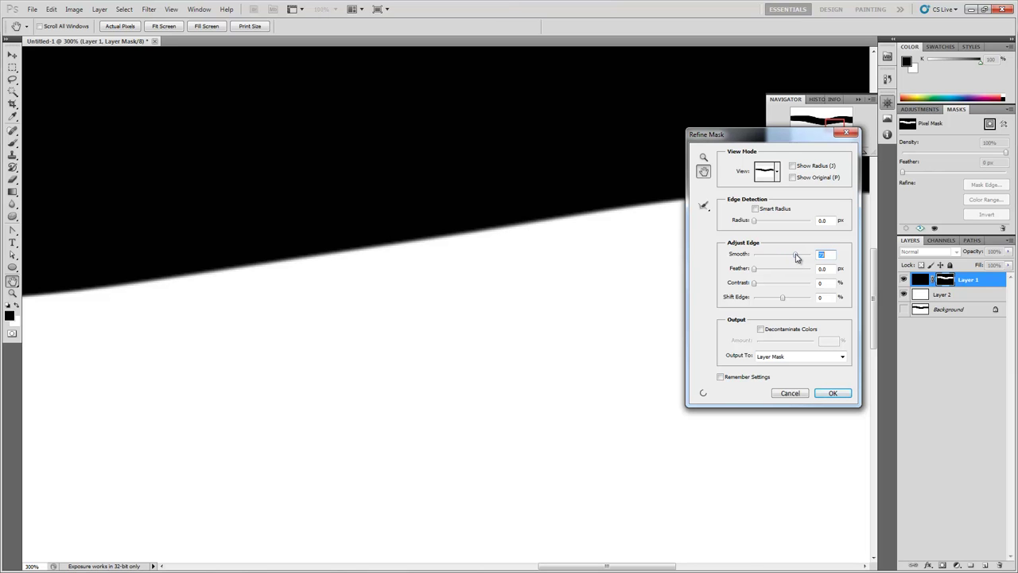
mouse_move(804, 256)
mouse_down()
mouse_move(750, 257)
mouse_move(804, 258)
mouse_up()
drag(768, 274, 792, 283)
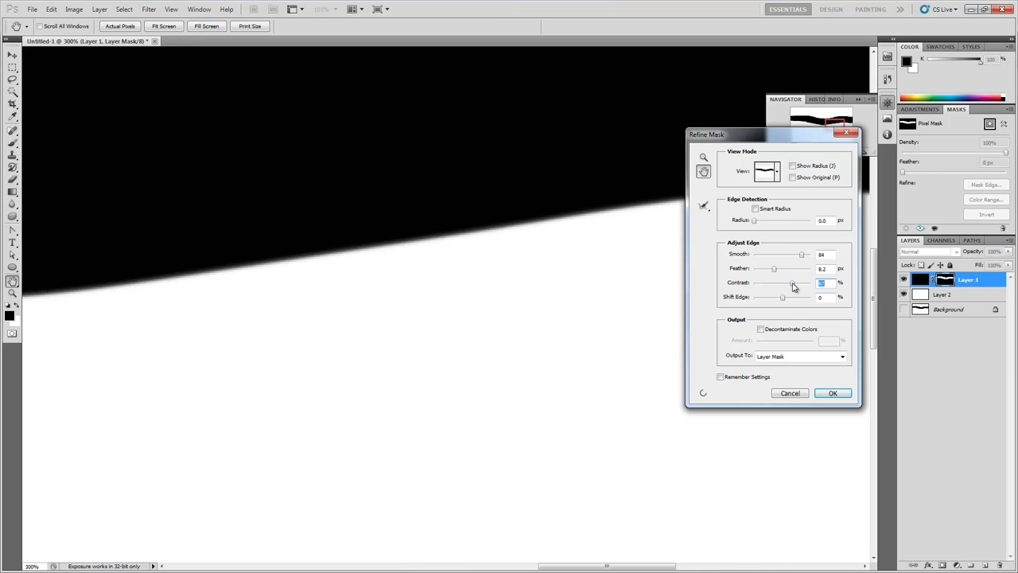
click(833, 392)
- Examine the refined edges of the whole band at 66.67% and 100% zoom
key(z)
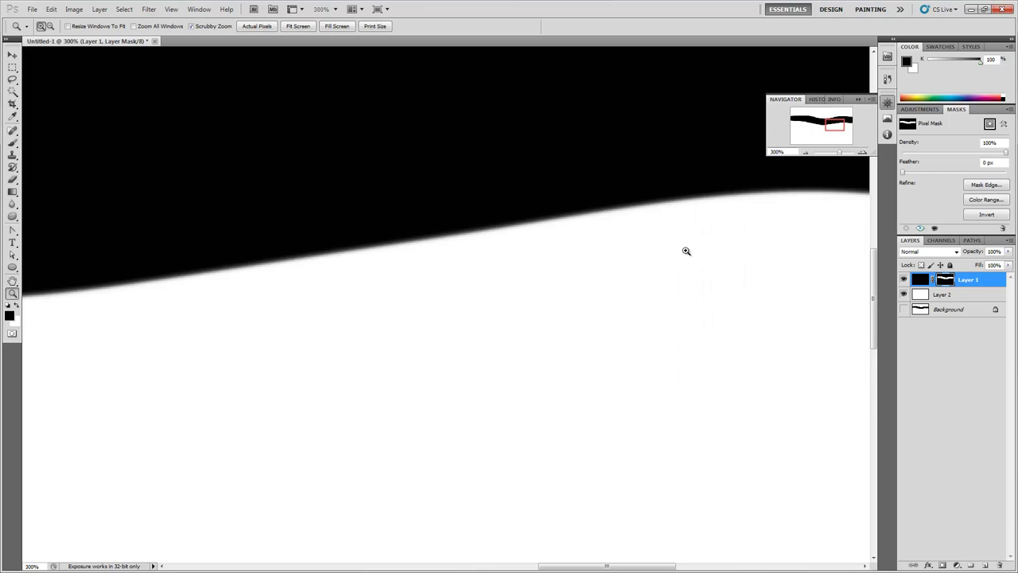
alt+click(650, 225)
alt+click(650, 226)
alt+click(648, 225)
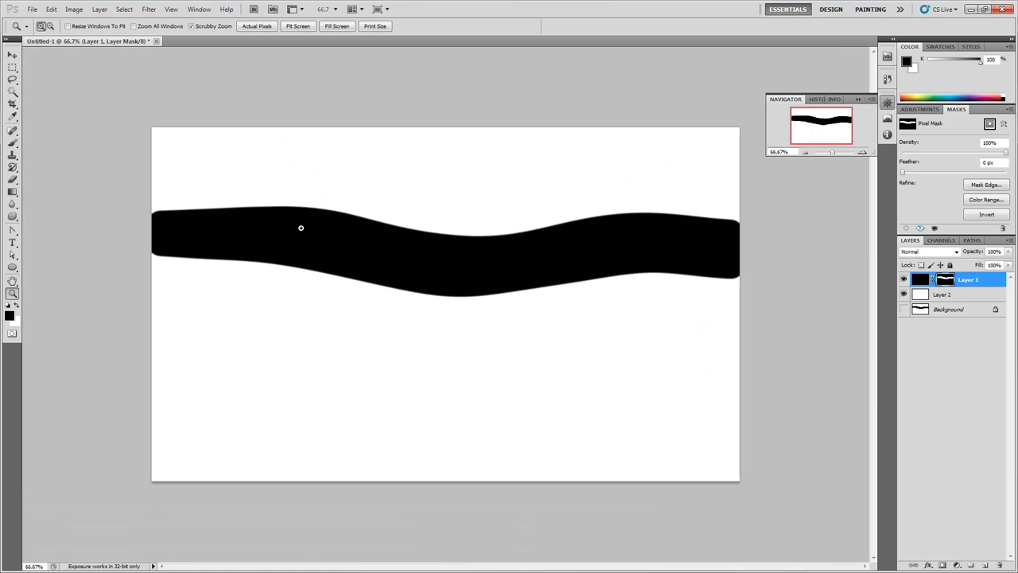
click(508, 231)
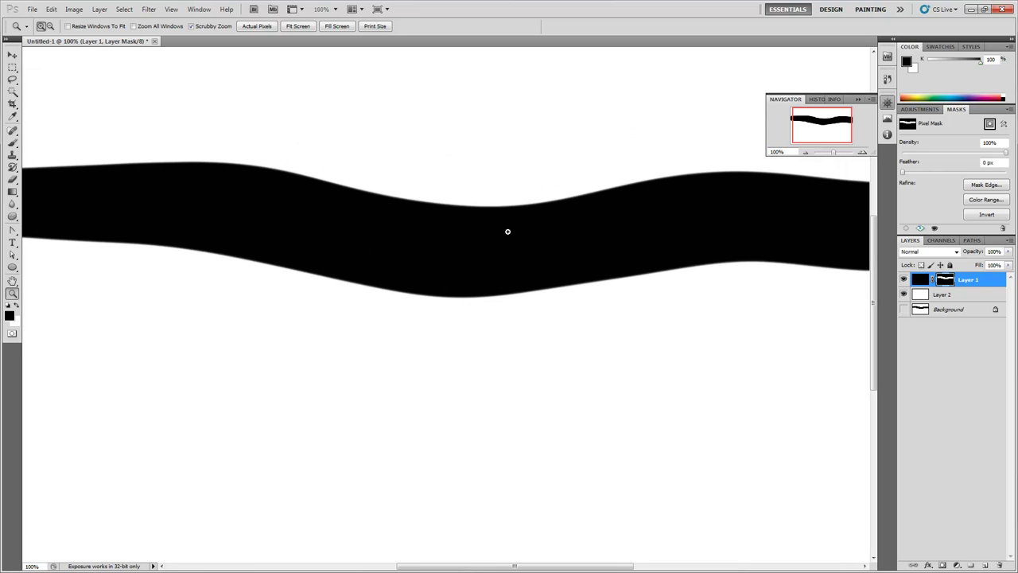
key(h)
drag(509, 231, 513, 241)
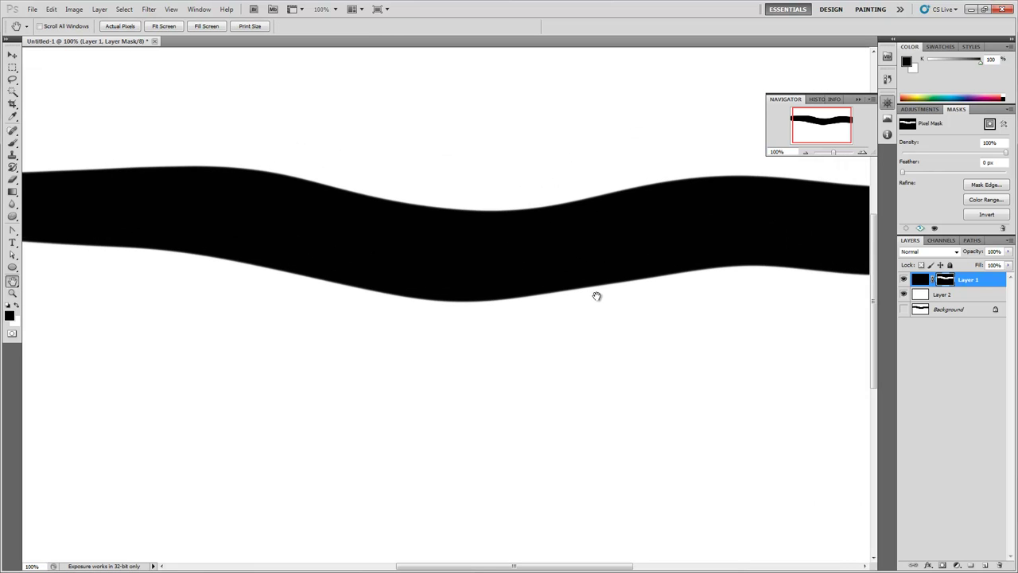